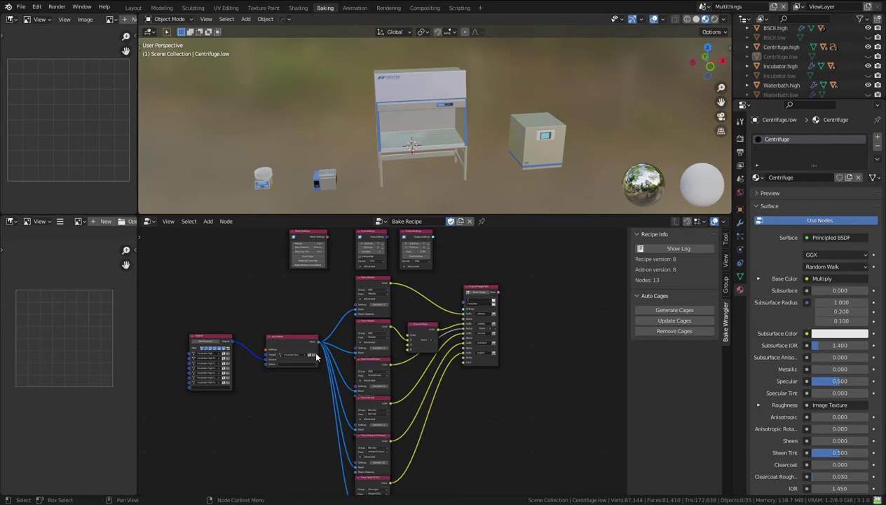
Step: Zoom in on the input nodes and delete the old Objects node
{"action": "scroll", "coordinate": [334, 353], "scroll_direction": "up", "scroll_amount": 3}
{"action": "middle_click_drag", "start_coordinate": [210, 341], "coordinate": [356, 339]}
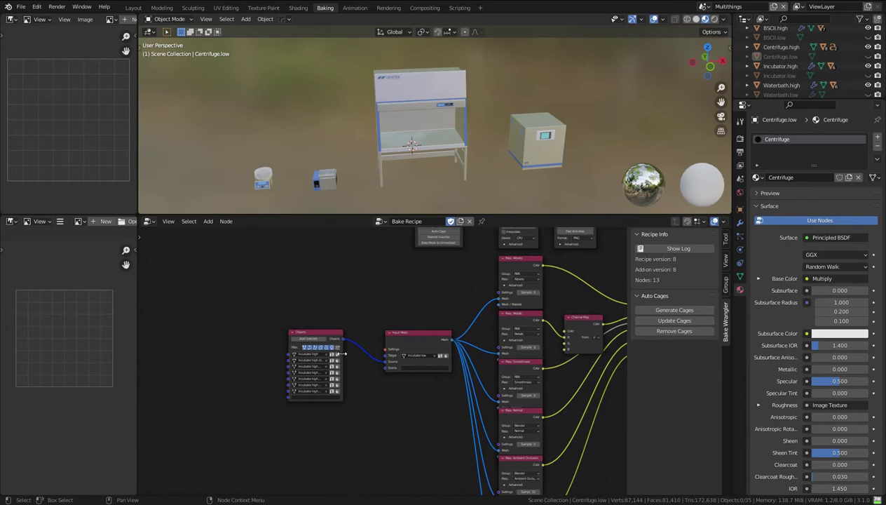
{"action": "scroll", "coordinate": [357, 340], "scroll_direction": "up", "scroll_amount": 2}
{"action": "middle_click_drag", "start_coordinate": [445, 321], "coordinate": [405, 323]}
{"action": "left_click", "coordinate": [274, 329]}
{"action": "key", "text": "x"}
Step: Add a Bake > Objects node and place a duplicate of it below
{"action": "key", "text": "shift+a"}
{"action": "mouse_move", "coordinate": [297, 395]}
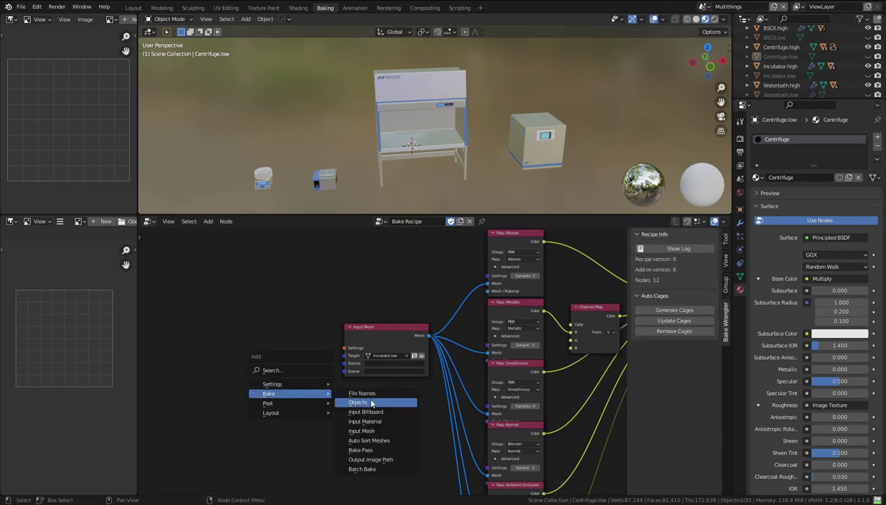
{"action": "left_click", "coordinate": [374, 401]}
{"action": "left_click", "coordinate": [209, 288]}
{"action": "left_click_drag", "start_coordinate": [208, 288], "coordinate": [250, 287]}
{"action": "key", "text": "shift+d"}
{"action": "left_click", "coordinate": [256, 386]}
Step: Fill the lower Objects node with every scene object and link it to Input Mesh's Source
{"action": "left_click", "coordinate": [256, 395]}
{"action": "left_click", "coordinate": [255, 396]}
{"action": "left_click_drag", "start_coordinate": [267, 384], "coordinate": [255, 357]}
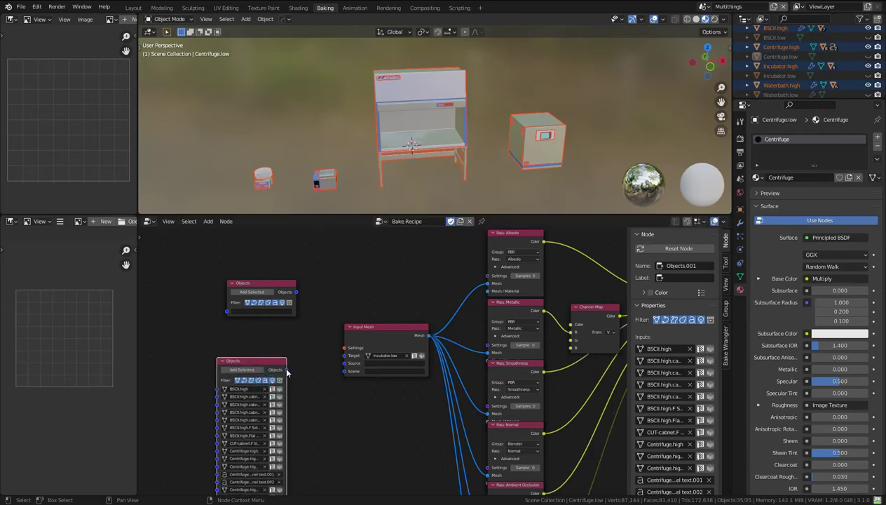
{"action": "left_click_drag", "start_coordinate": [344, 362], "coordinate": [293, 366]}
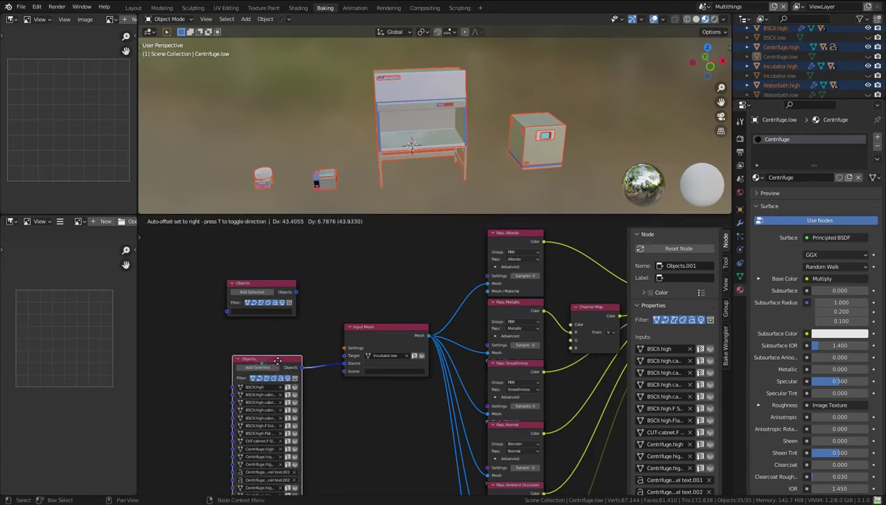
Step: Fill the upper Objects node with the four .low objects and link it to Target
{"action": "left_click", "coordinate": [264, 283]}
{"action": "key", "text": "alt+a"}
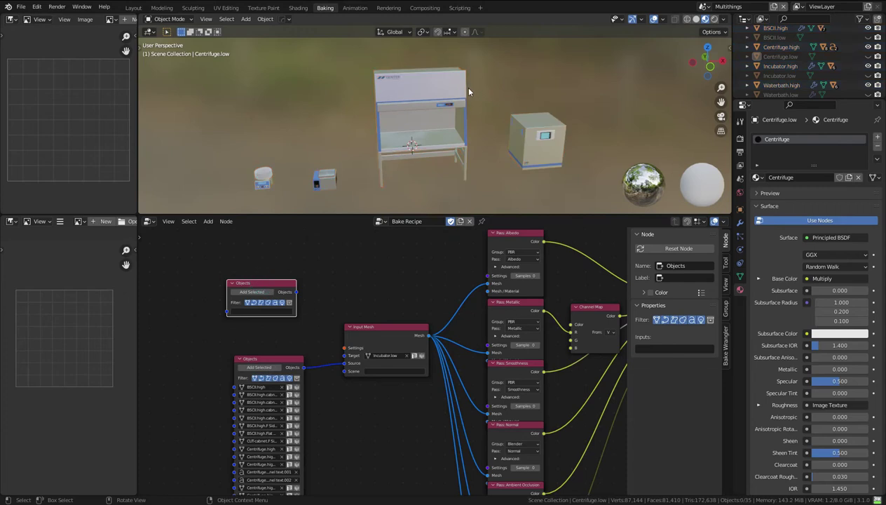
{"action": "key", "text": "ctrl+v"}
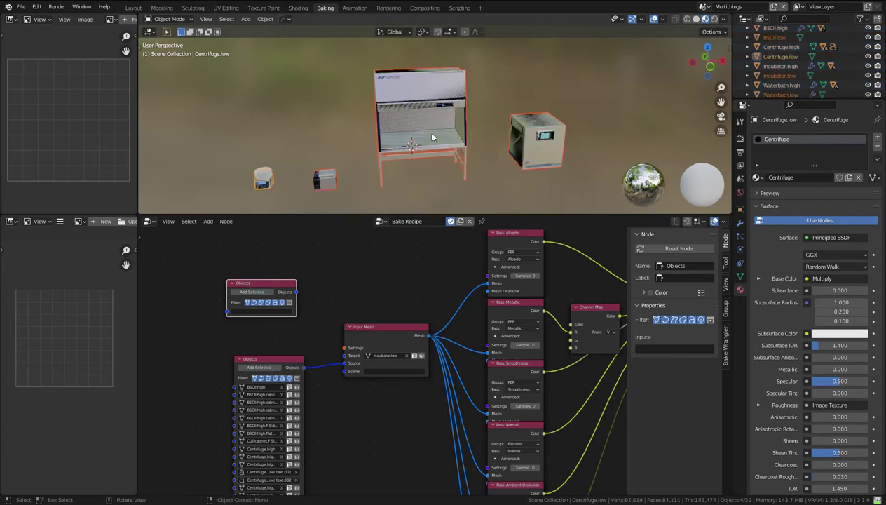
{"action": "left_click", "coordinate": [249, 292]}
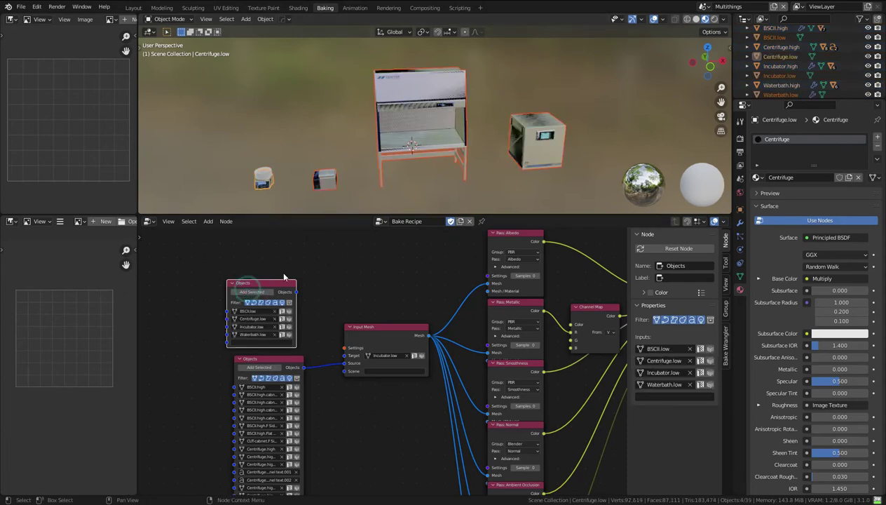
{"action": "left_click_drag", "start_coordinate": [296, 292], "coordinate": [345, 357]}
{"action": "left_click_drag", "start_coordinate": [255, 284], "coordinate": [263, 283]}
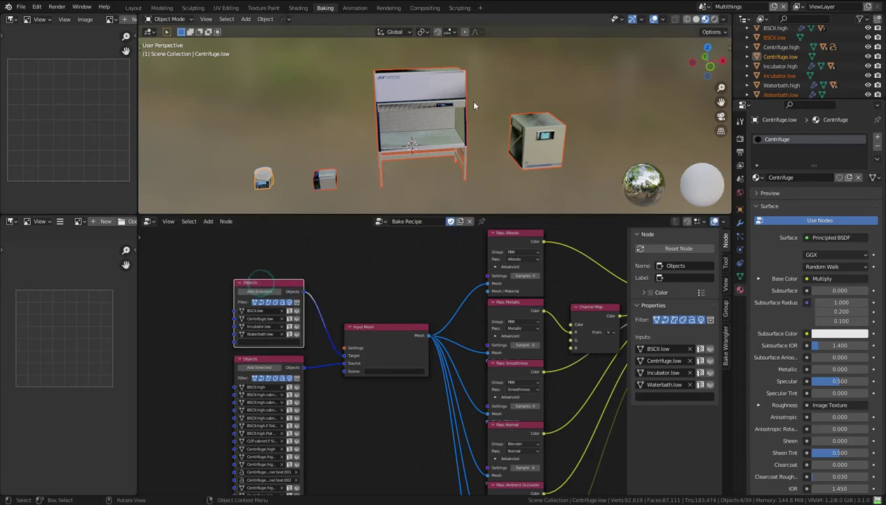
{"action": "key", "text": "h"}
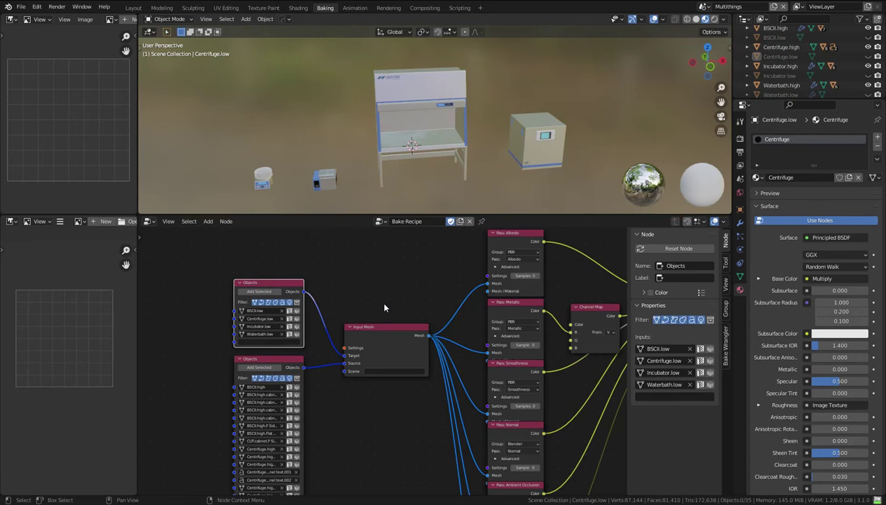
Step: Add an Auto Sort Meshes node to the bake recipe
{"action": "left_click", "coordinate": [392, 300]}
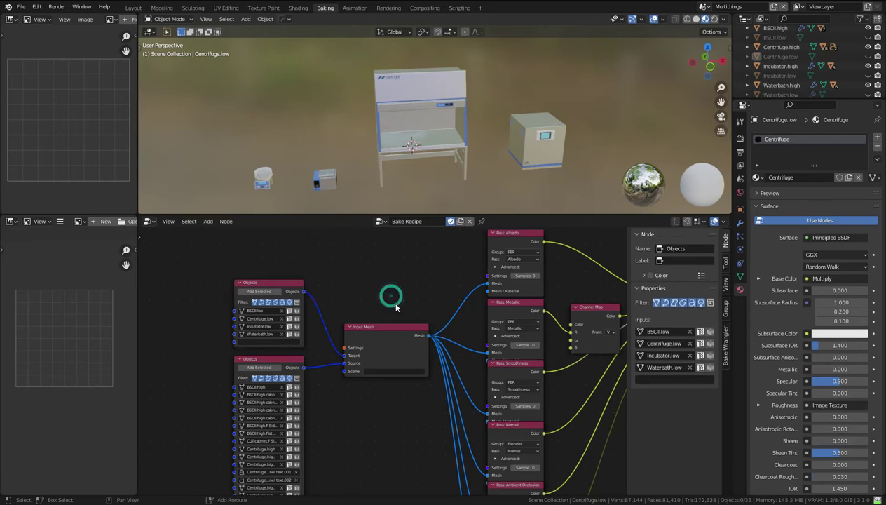
{"action": "key", "text": "shift+a"}
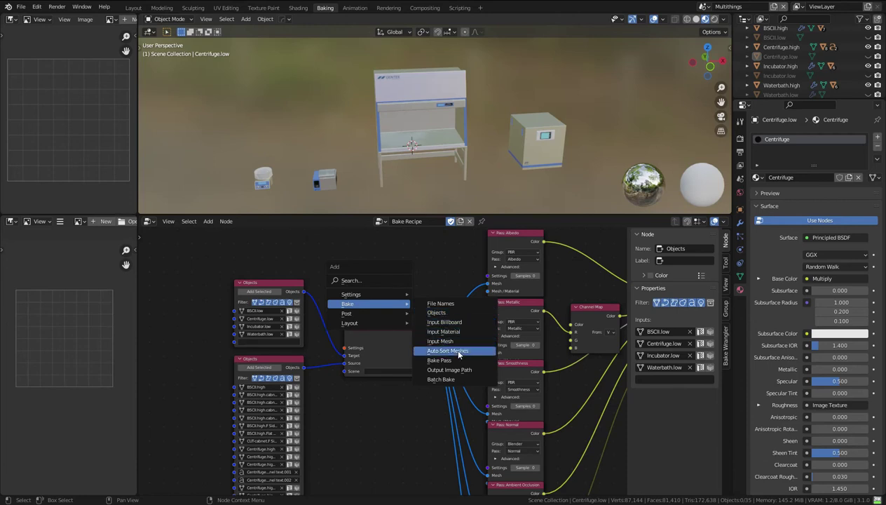
{"action": "left_click", "coordinate": [448, 350]}
{"action": "left_click", "coordinate": [355, 260]}
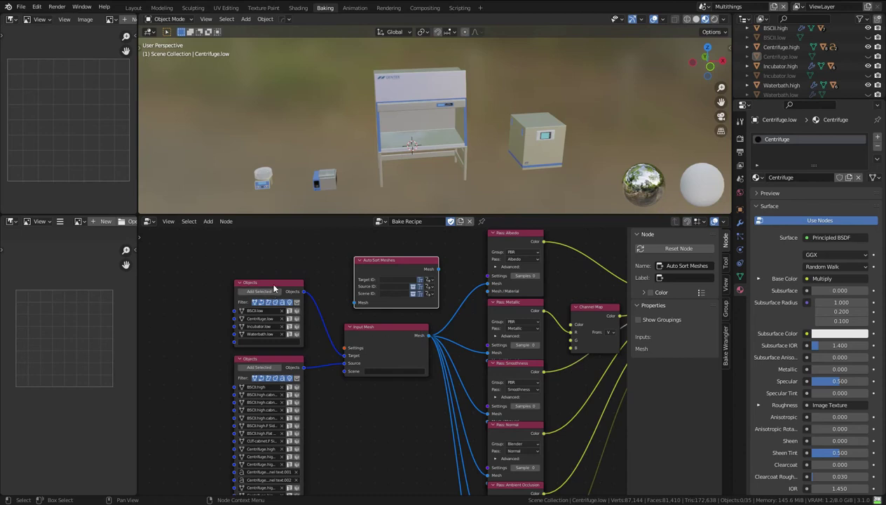
Step: Rearrange the input nodes and route Input Mesh's output through Auto Sort Meshes
{"action": "left_click_drag", "start_coordinate": [269, 287], "coordinate": [228, 259]}
{"action": "left_click_drag", "start_coordinate": [287, 367], "coordinate": [234, 349]}
{"action": "left_click_drag", "start_coordinate": [421, 336], "coordinate": [438, 268]}
{"action": "left_click_drag", "start_coordinate": [372, 328], "coordinate": [356, 303]}
{"action": "left_click", "coordinate": [401, 269]}
{"action": "left_click", "coordinate": [429, 280]}
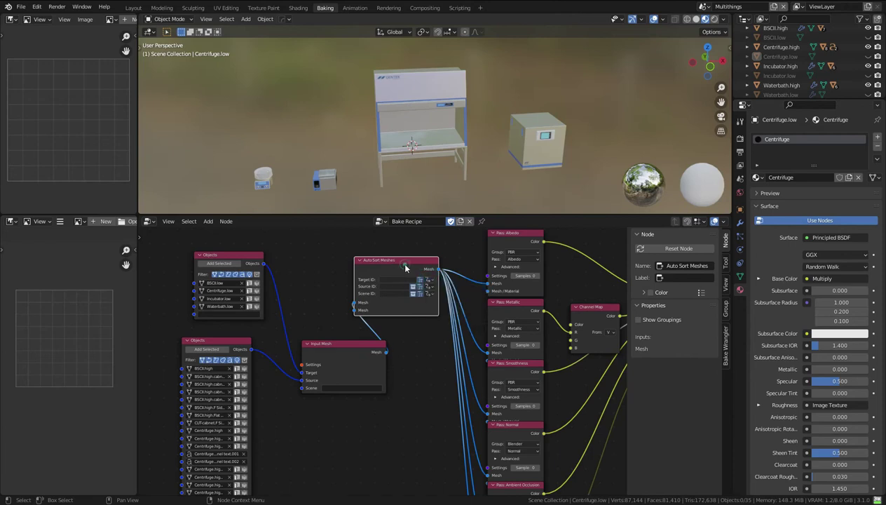
{"action": "left_click", "coordinate": [406, 267]}
{"action": "left_click", "coordinate": [429, 281]}
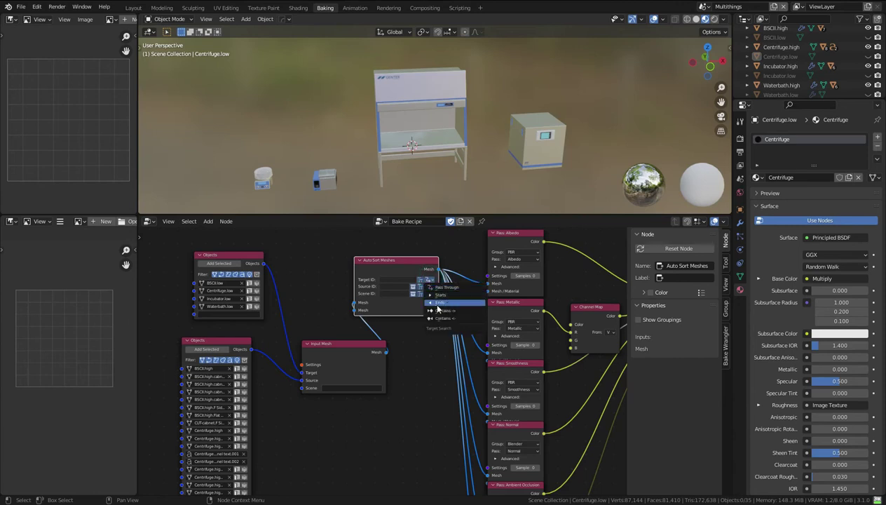
Step: Set both Target ID and Source ID matching modes to Ends
{"action": "left_click", "coordinate": [438, 306]}
{"action": "left_click", "coordinate": [430, 286]}
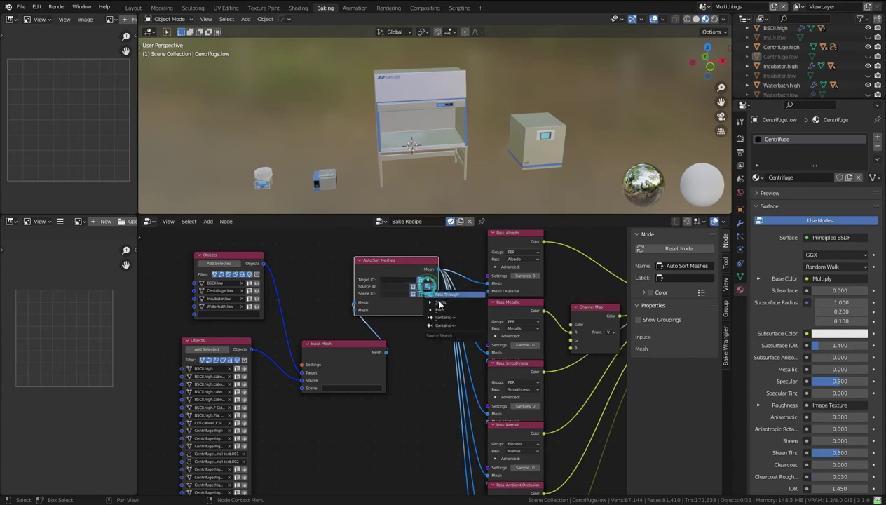
{"action": "left_click", "coordinate": [440, 310]}
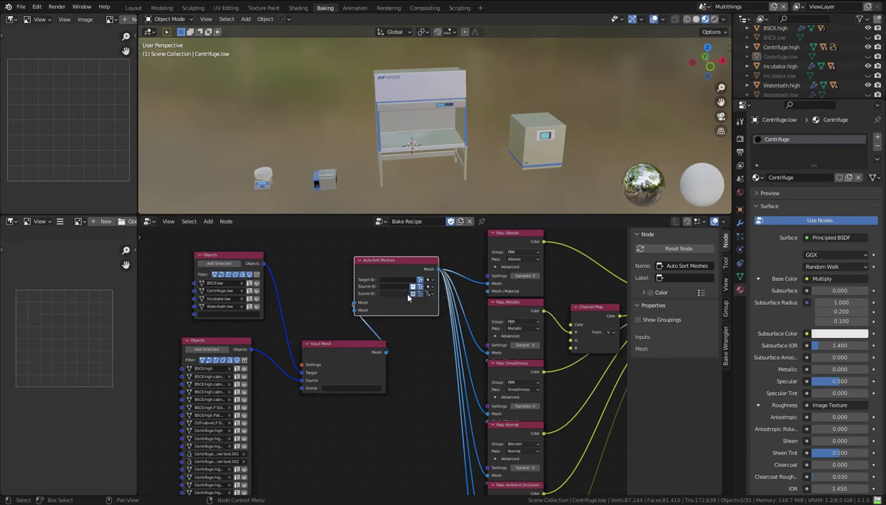
Step: Enter .low as the Target ID suffix and .high as the Source ID suffix
{"action": "left_click", "coordinate": [393, 279]}
{"action": "type", "text": ".low"}
{"action": "left_click", "coordinate": [386, 285]}
{"action": "left_click", "coordinate": [385, 287]}
{"action": "type", "text": ".high"}
{"action": "left_click", "coordinate": [401, 266]}
{"action": "left_click", "coordinate": [639, 321]}
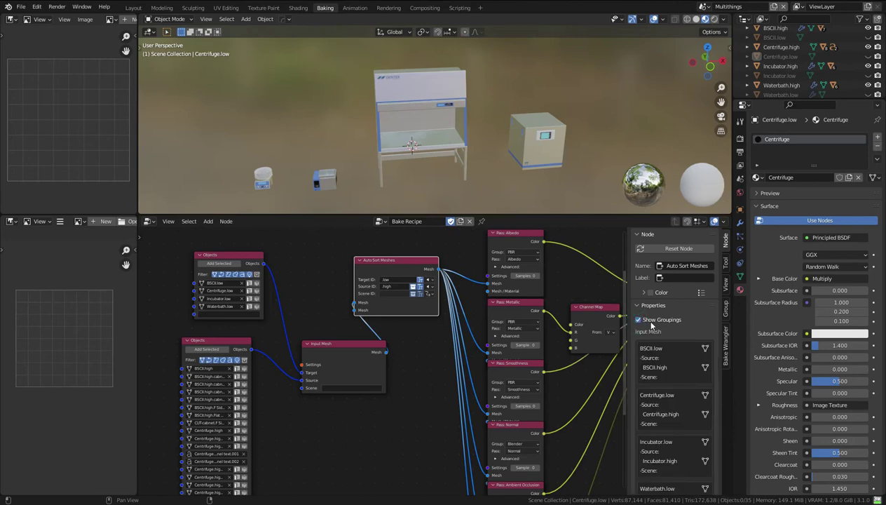
Step: Scroll through the groupings to confirm each .low mesh pairs with its .high source
{"action": "scroll", "coordinate": [672, 325], "scroll_direction": "down", "scroll_amount": 2}
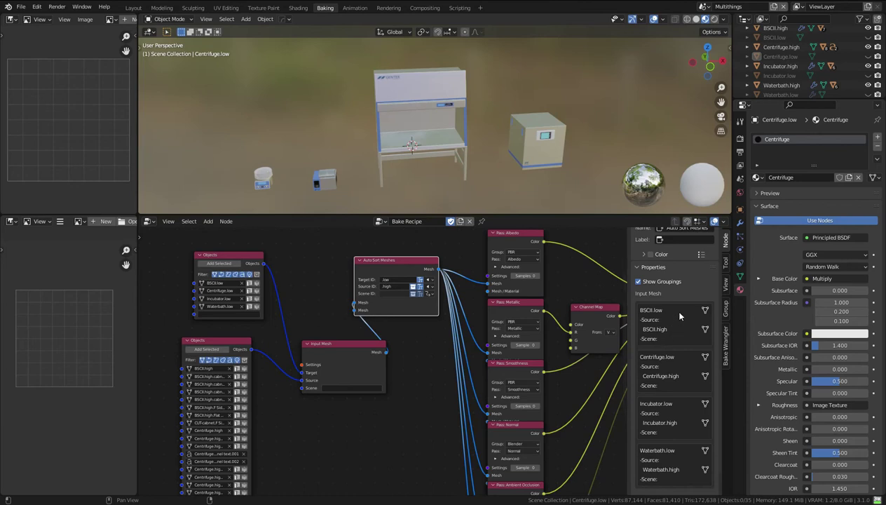
{"action": "scroll", "coordinate": [676, 317], "scroll_direction": "down", "scroll_amount": 1}
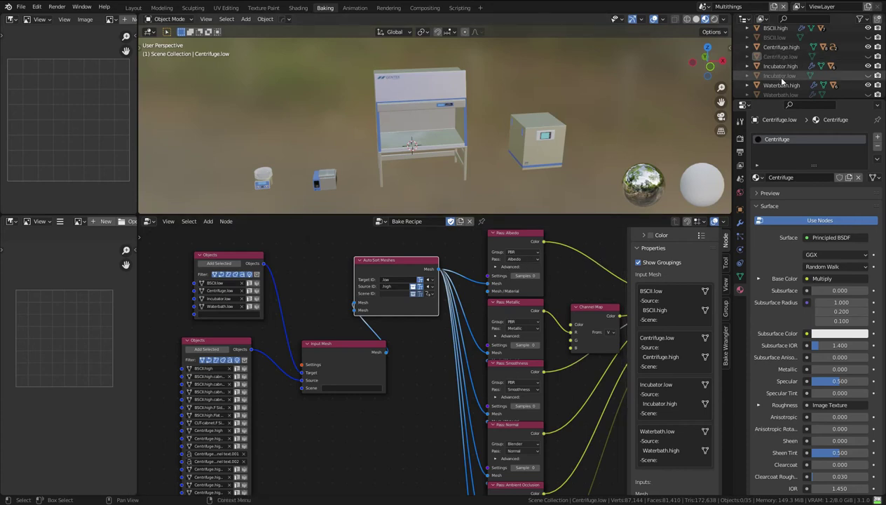
{"action": "scroll", "coordinate": [783, 82], "scroll_direction": "up", "scroll_amount": 2}
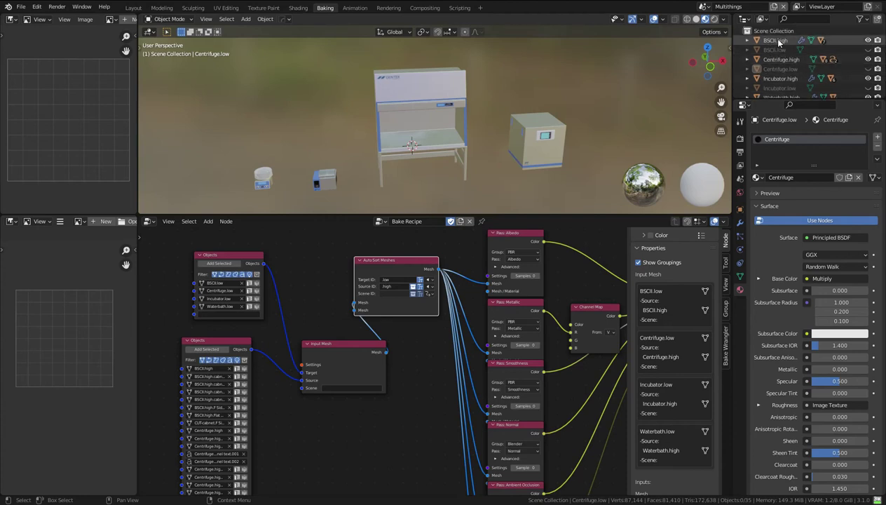
Step: Move BSCII.high and Centrifuge.high into new collections of the same names
{"action": "right_click", "coordinate": [771, 42]}
{"action": "key", "text": "m"}
{"action": "left_click", "coordinate": [516, 88]}
{"action": "type", "text": "BSCII.high"}
{"action": "key", "text": "Return"}
{"action": "left_click", "coordinate": [778, 59]}
{"action": "key", "text": "m"}
{"action": "left_click", "coordinate": [519, 93]}
{"action": "type", "text": "Centrifuge.high"}
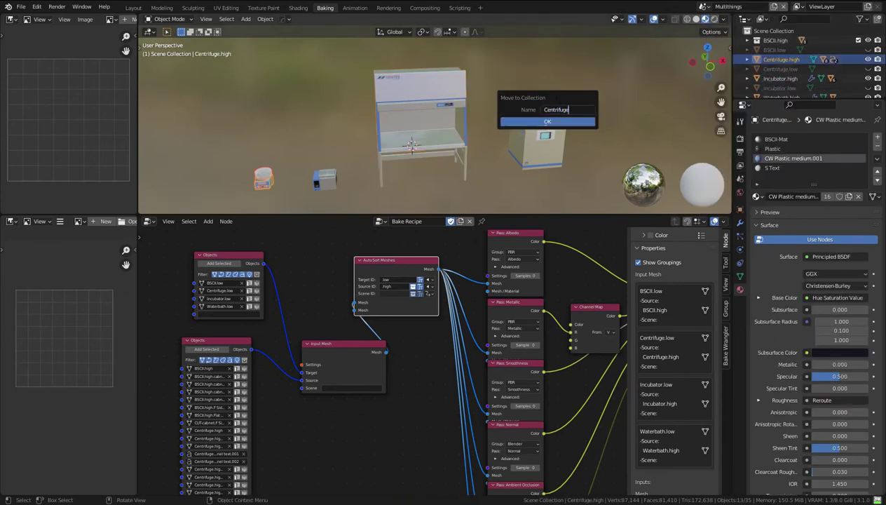
{"action": "key", "text": "Return"}
Step: Move Incubator.high and Waterbath.high into their own same-named collections, then deselect all
{"action": "left_click", "coordinate": [781, 79]}
{"action": "key", "text": "m"}
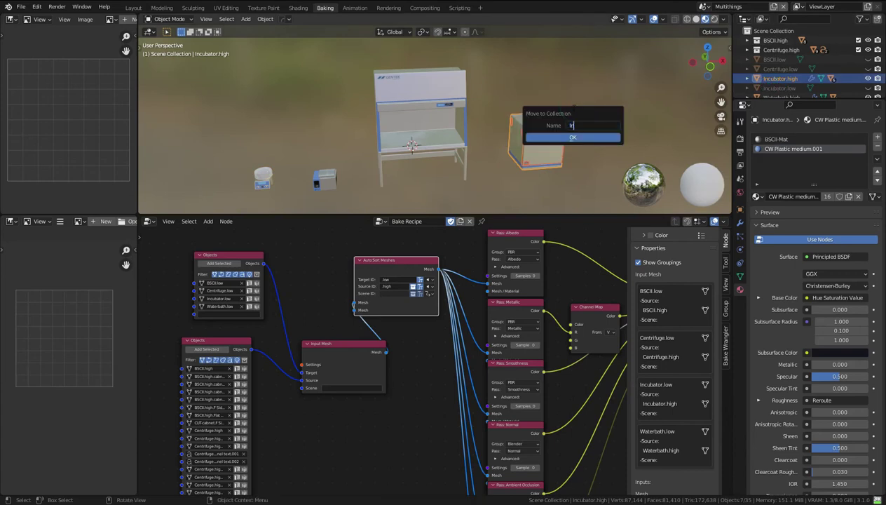
{"action": "type", "text": "cubator.hig"}
{"action": "key", "text": "Return"}
{"action": "left_click", "coordinate": [324, 179]}
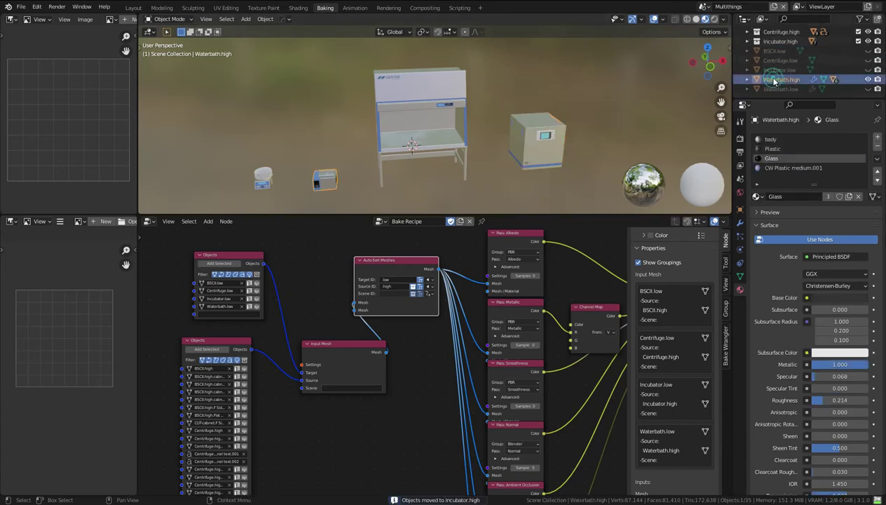
{"action": "key", "text": "m"}
{"action": "left_click", "coordinate": [520, 102]}
{"action": "type", "text": "Waterbath.high"}
{"action": "key", "text": "Return"}
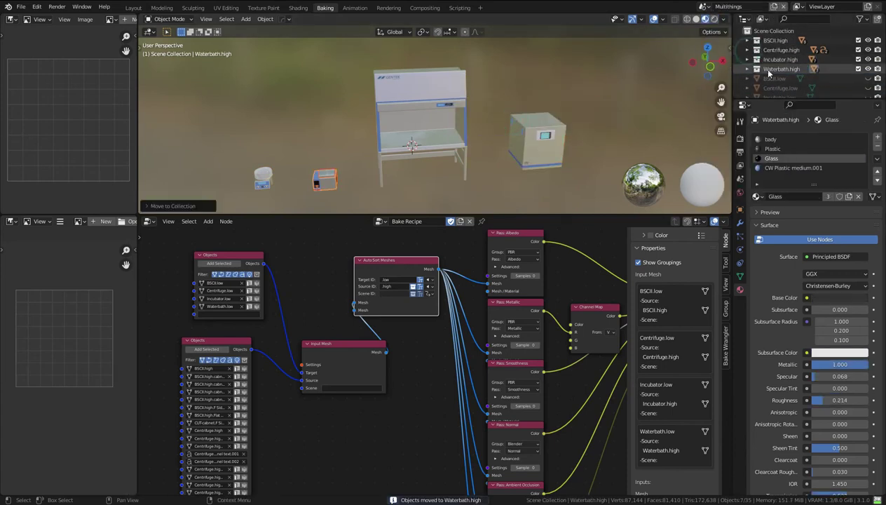
{"action": "left_click", "coordinate": [566, 123]}
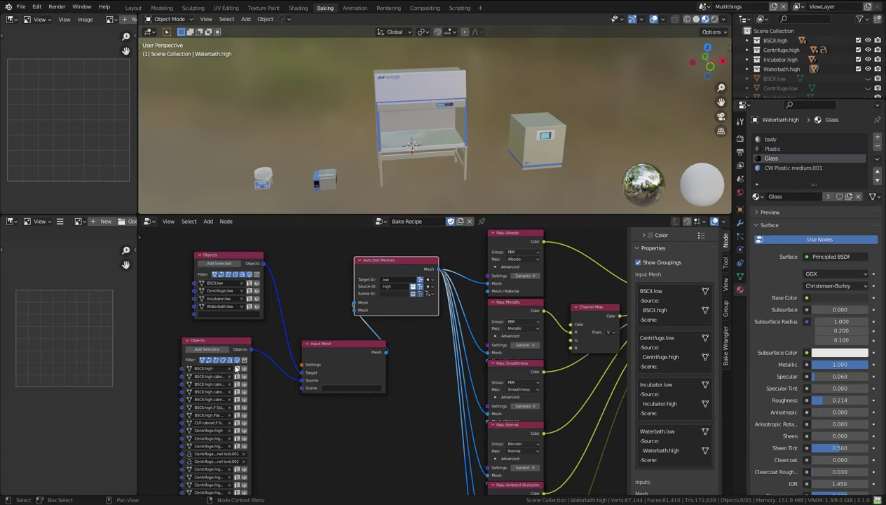
Step: Replace the per-object source list with a new Objects node
{"action": "left_click", "coordinate": [232, 341]}
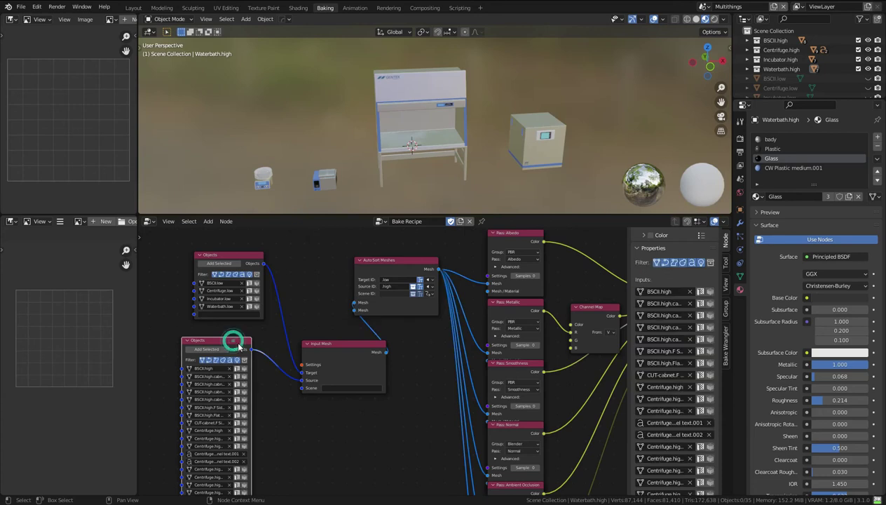
{"action": "key", "text": "x"}
{"action": "key", "text": "shift+a"}
{"action": "mouse_move", "coordinate": [250, 366]}
{"action": "left_click", "coordinate": [289, 373]}
{"action": "left_click", "coordinate": [188, 372]}
Step: Restrict the new Objects node to collections only
{"action": "left_click", "coordinate": [201, 404]}
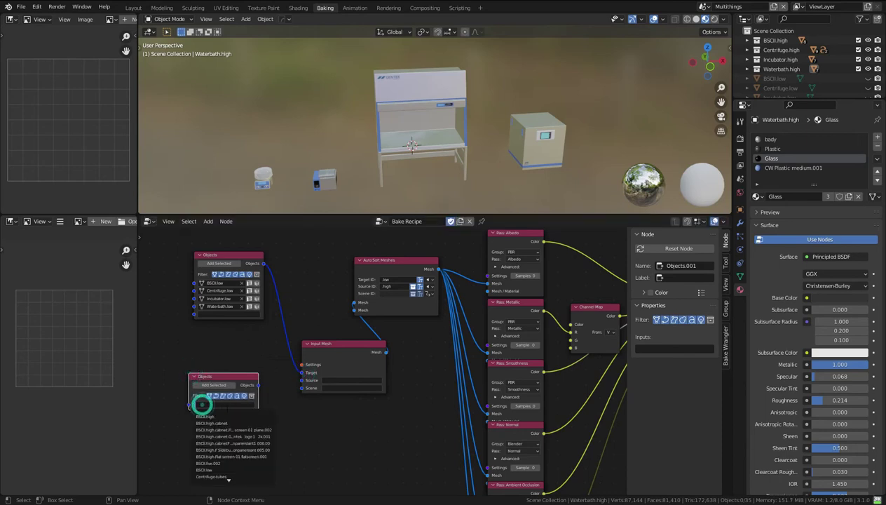
{"action": "left_click", "coordinate": [223, 370]}
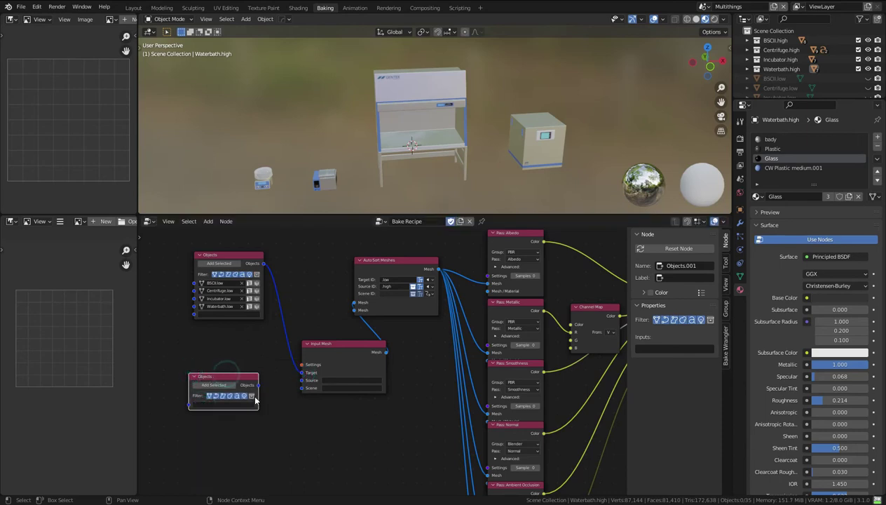
{"action": "left_click", "coordinate": [253, 397]}
{"action": "left_click_drag", "start_coordinate": [243, 376], "coordinate": [247, 356]}
{"action": "left_click", "coordinate": [231, 384]}
Step: Add the BSCII.high, Centrifuge.high, Incubator.high and Waterbath.high collections to the node
{"action": "left_click", "coordinate": [231, 403]}
{"action": "left_click", "coordinate": [228, 392]}
{"action": "left_click", "coordinate": [235, 416]}
{"action": "left_click", "coordinate": [230, 398]}
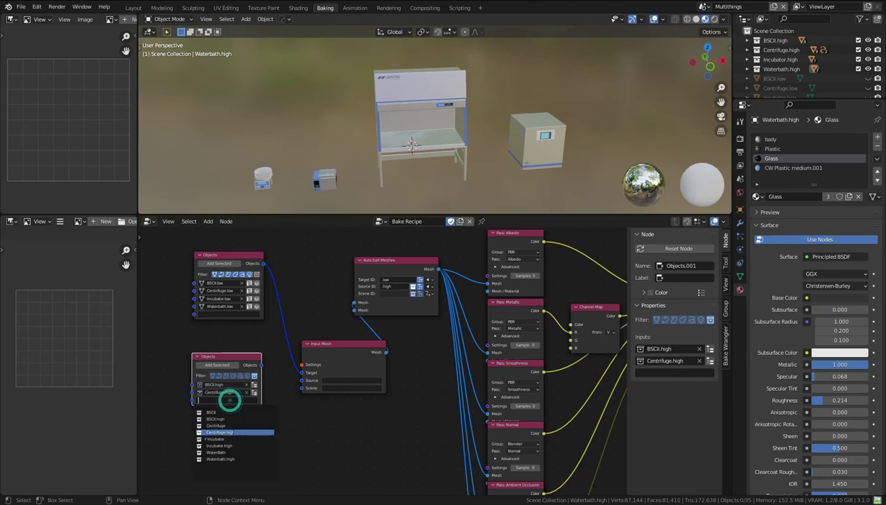
{"action": "left_click", "coordinate": [232, 442]}
{"action": "left_click", "coordinate": [229, 408]}
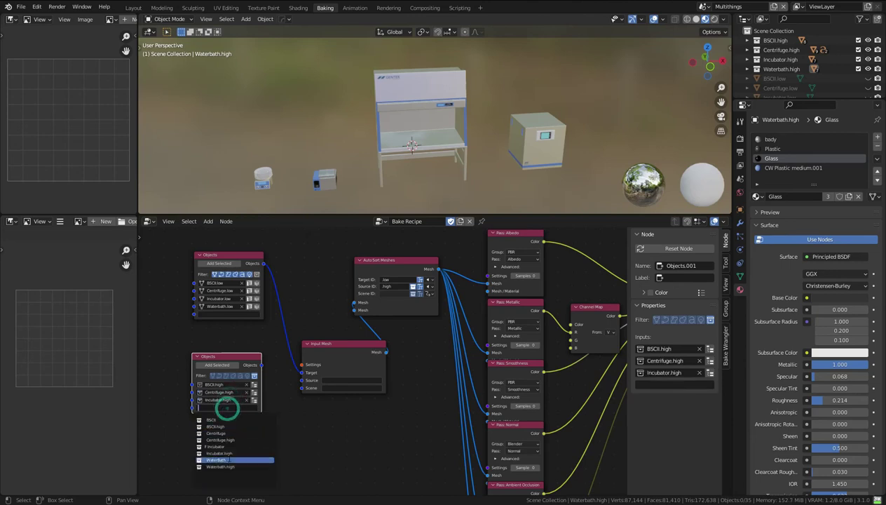
{"action": "left_click", "coordinate": [227, 464]}
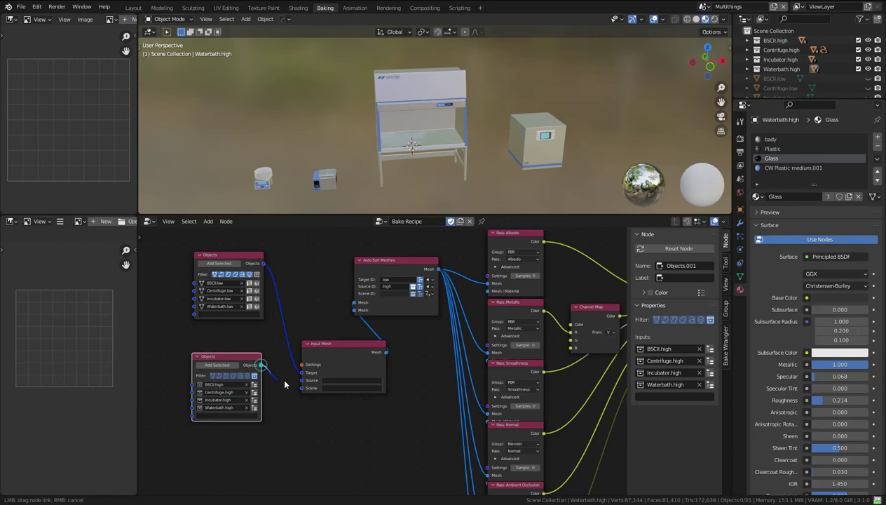
{"action": "left_click", "coordinate": [382, 259]}
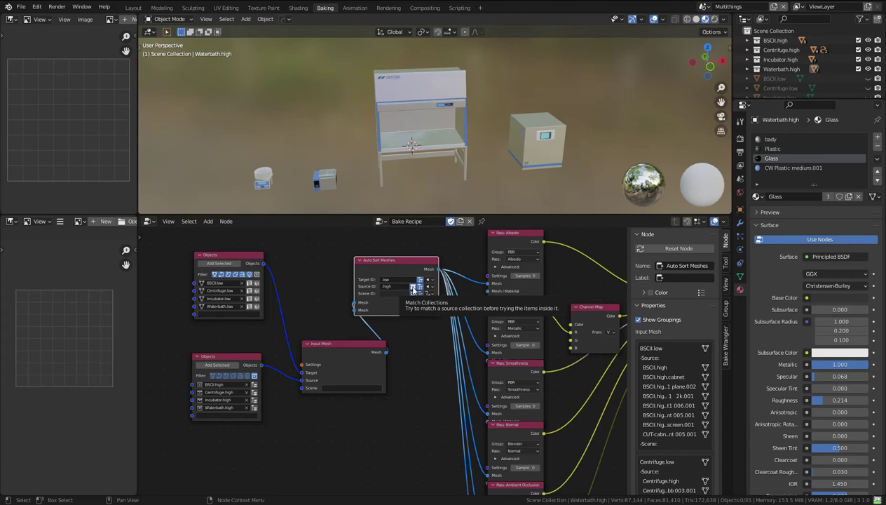
Step: Toggle Match Collections off and on, review groupings, then hide the sidebar and pan to outputs
{"action": "left_click", "coordinate": [412, 288]}
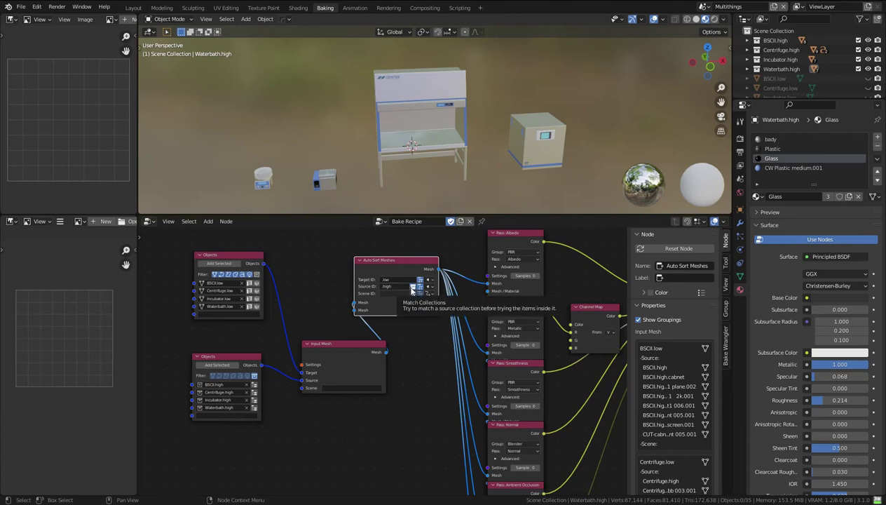
{"action": "left_click", "coordinate": [412, 288]}
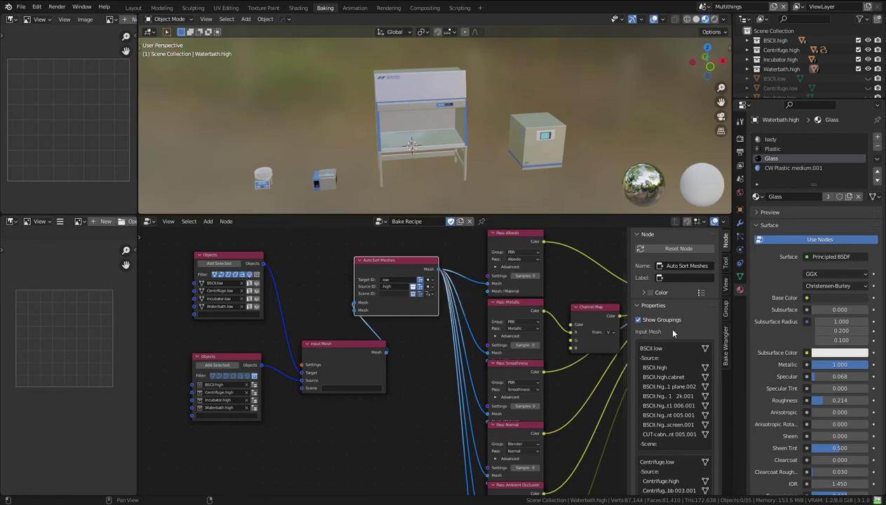
{"action": "scroll", "coordinate": [672, 333], "scroll_direction": "down", "scroll_amount": 3}
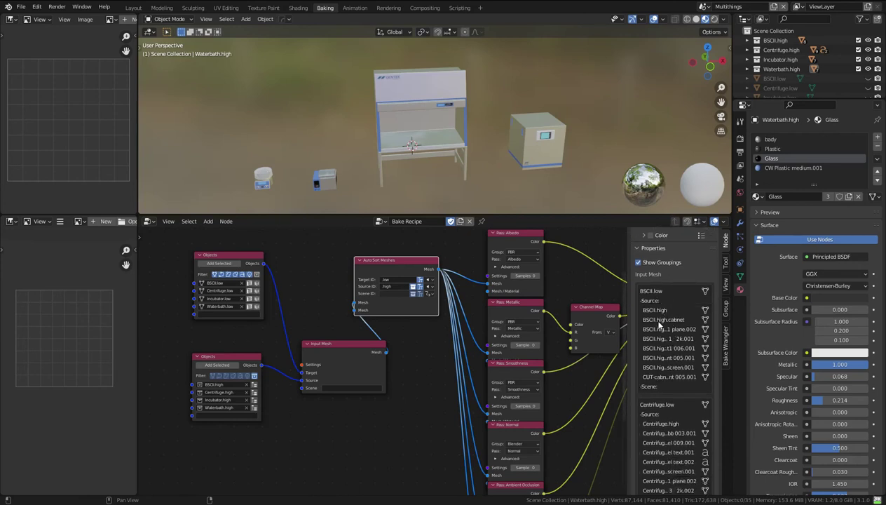
{"action": "scroll", "coordinate": [667, 384], "scroll_direction": "down", "scroll_amount": 12}
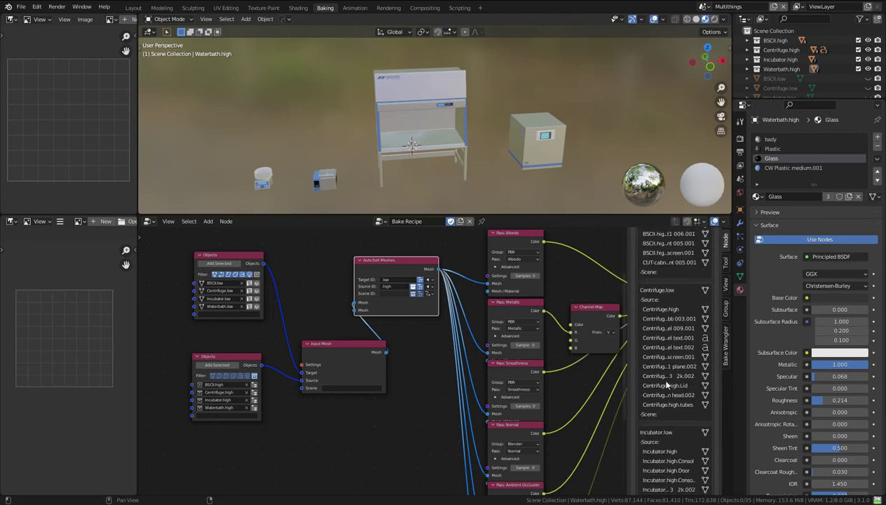
{"action": "scroll", "coordinate": [667, 385], "scroll_direction": "down", "scroll_amount": 2}
{"action": "scroll", "coordinate": [657, 375], "scroll_direction": "up", "scroll_amount": 14}
{"action": "key", "text": "n"}
{"action": "middle_click_drag", "start_coordinate": [553, 258], "coordinate": [493, 308]}
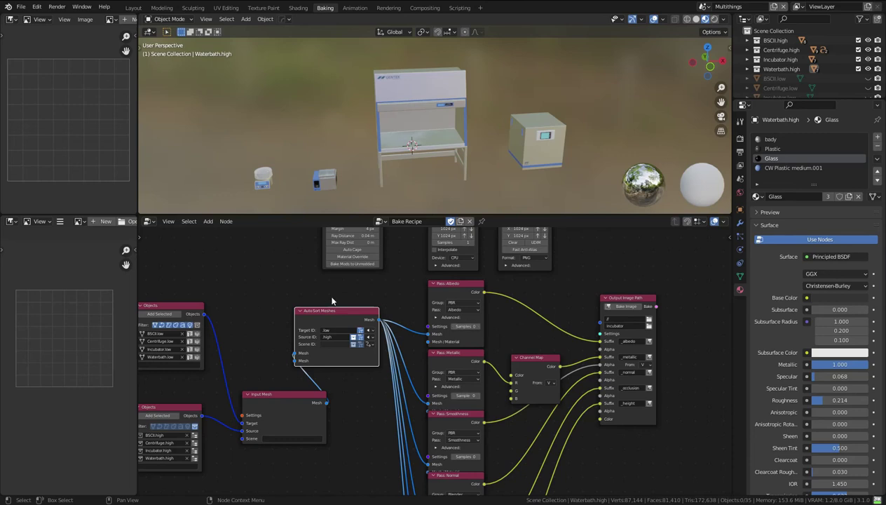
Step: Add a File Names node feeding Output Image Path, with sorted meshes as object names
{"action": "left_click", "coordinate": [513, 326]}
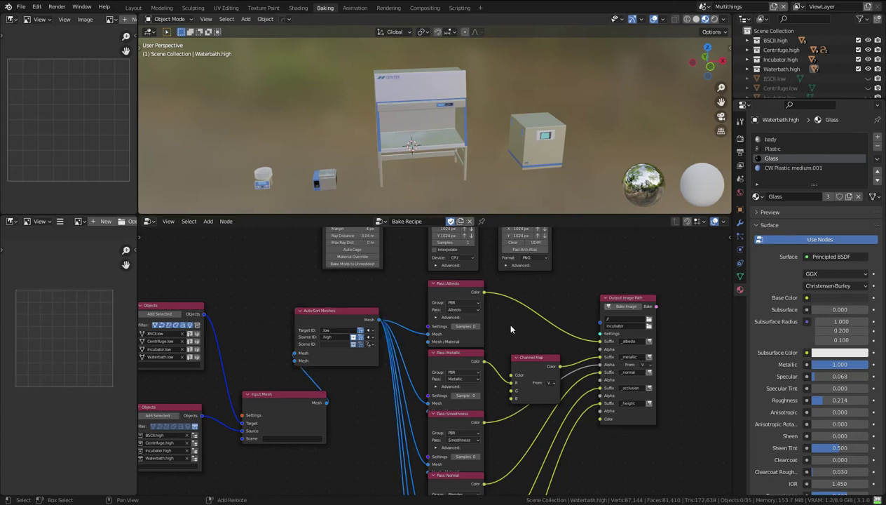
{"action": "key", "text": "shift+a"}
{"action": "left_click", "coordinate": [556, 325]}
{"action": "left_click", "coordinate": [564, 244]}
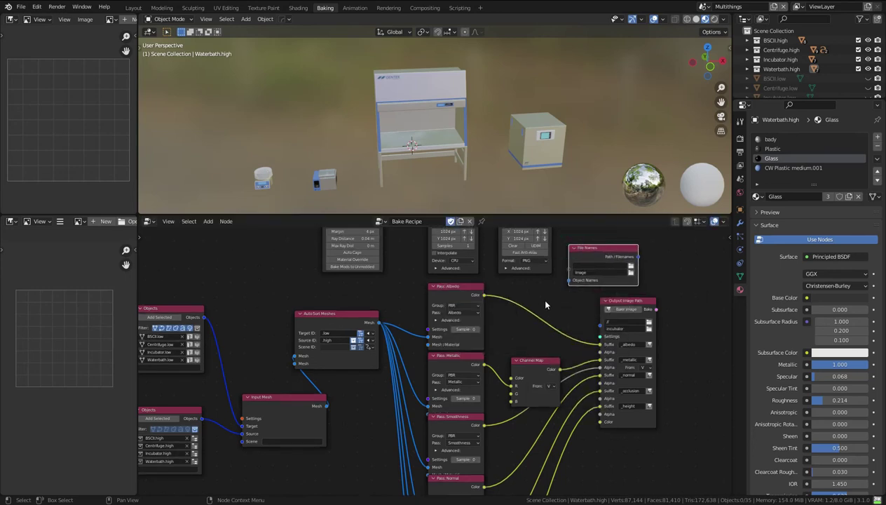
{"action": "left_click_drag", "start_coordinate": [639, 260], "coordinate": [601, 328]}
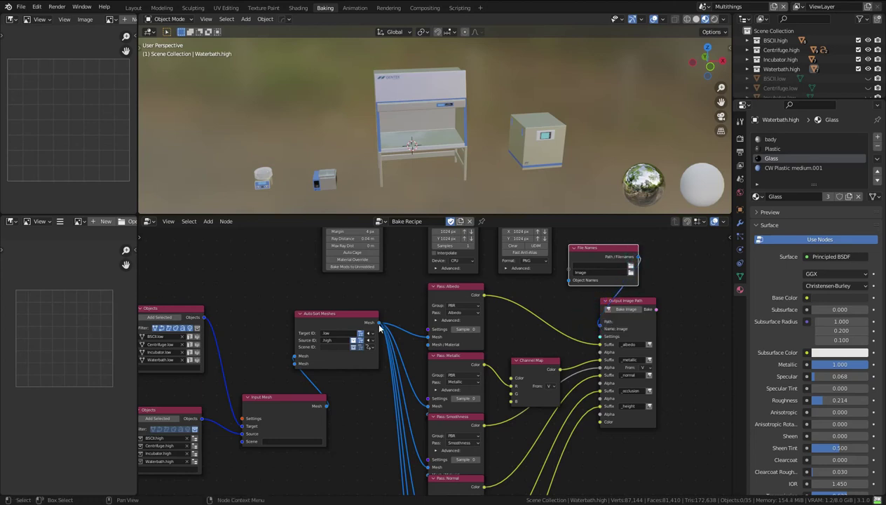
{"action": "left_click_drag", "start_coordinate": [379, 324], "coordinate": [569, 285]}
Step: Set the output folder to //bake and clear the default image name
{"action": "left_click", "coordinate": [586, 266]}
{"action": "type", "text": "//bake"}
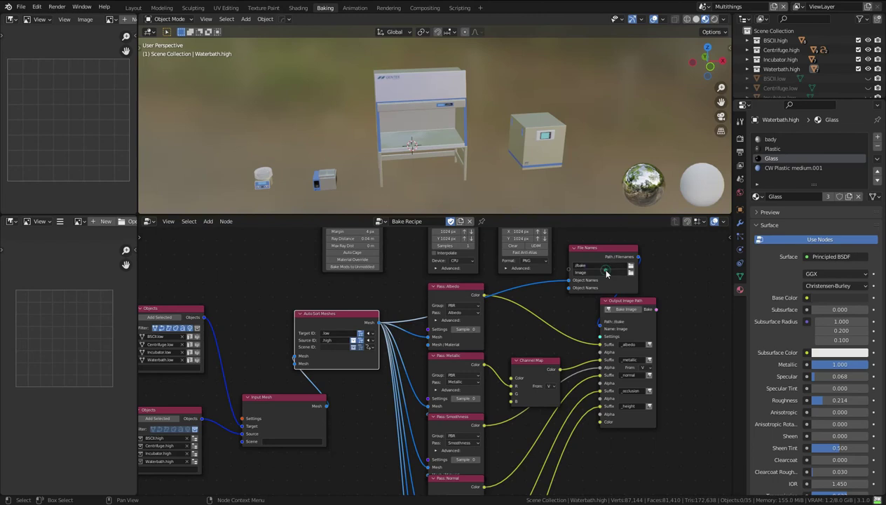
{"action": "key", "text": "Tab"}
{"action": "key", "text": "BackSpace"}
{"action": "key", "text": "Return"}
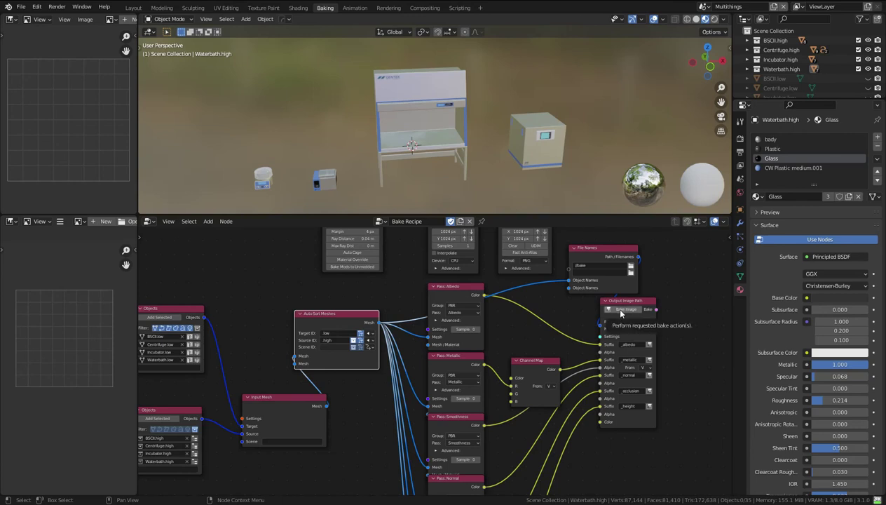
Step: Start baking the recipe, dismiss the material warnings report, and orbit the viewport
{"action": "left_click", "coordinate": [621, 313]}
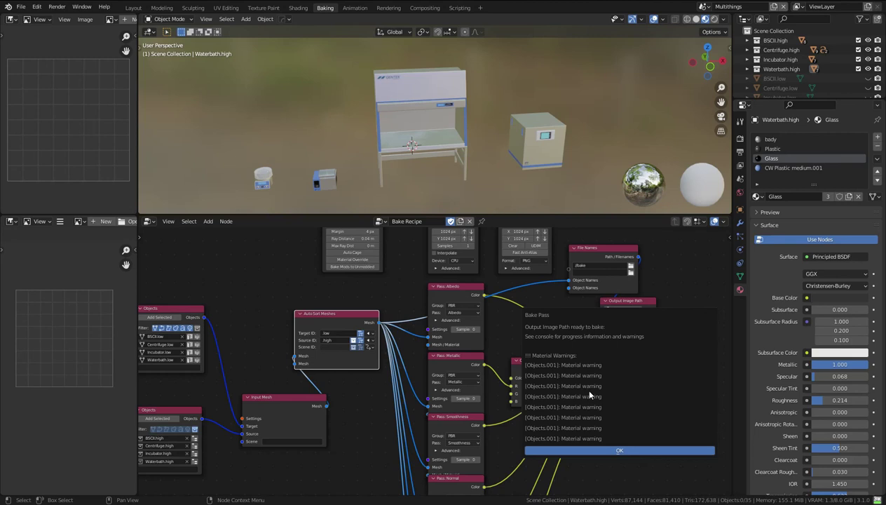
{"action": "left_click", "coordinate": [586, 450]}
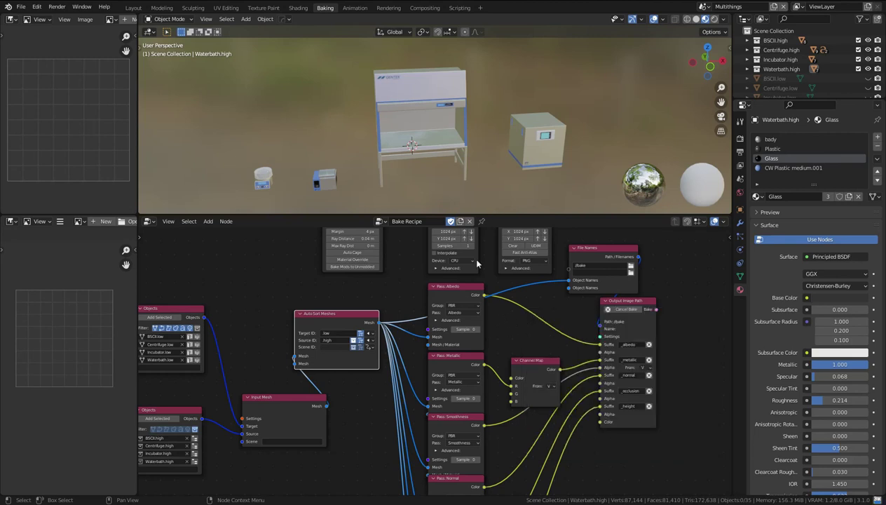
{"action": "scroll", "coordinate": [359, 104], "scroll_direction": "up", "scroll_amount": 2}
{"action": "middle_click_drag", "start_coordinate": [428, 118], "coordinate": [444, 136]}
{"action": "scroll", "coordinate": [425, 132], "scroll_direction": "down", "scroll_amount": 2}
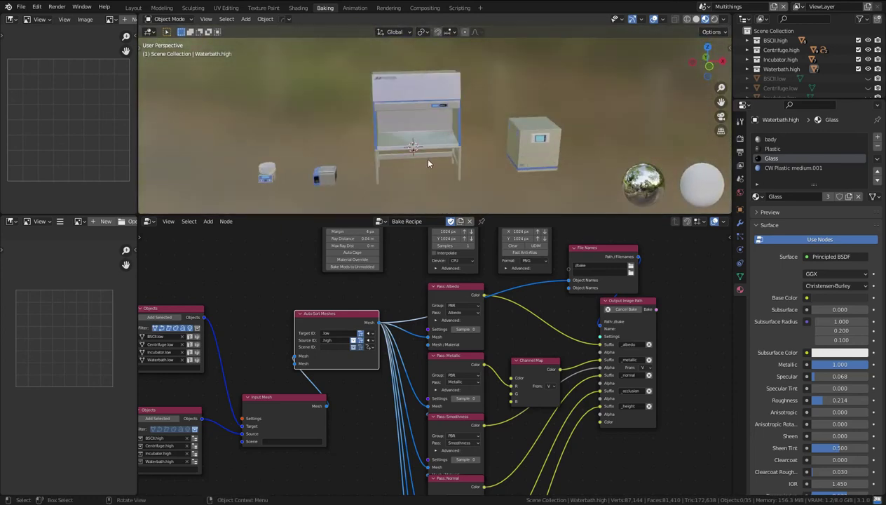
{"action": "scroll", "coordinate": [442, 150], "scroll_direction": "up", "scroll_amount": 1}
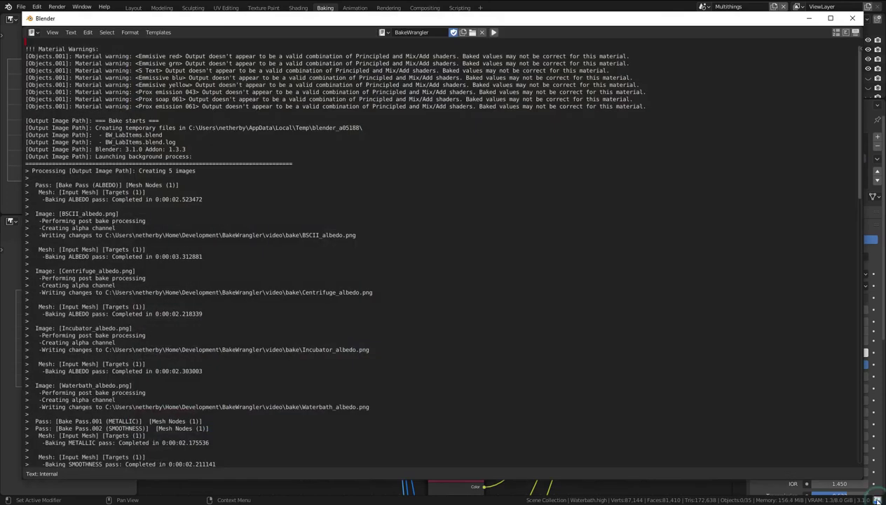
Step: Scroll the bake log through the metallic, normal and occlusion PNGs, then close it
{"action": "scroll", "coordinate": [610, 403], "scroll_direction": "down", "scroll_amount": 10}
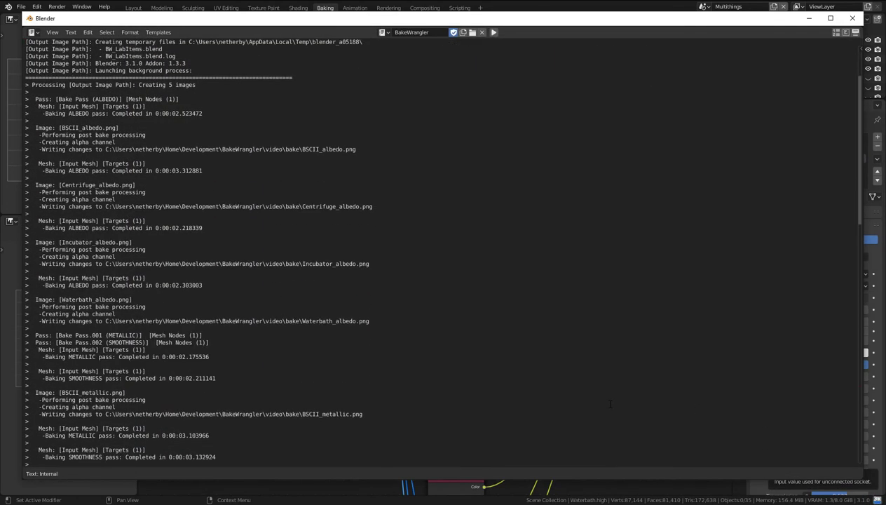
{"action": "scroll", "coordinate": [610, 403], "scroll_direction": "down", "scroll_amount": 8}
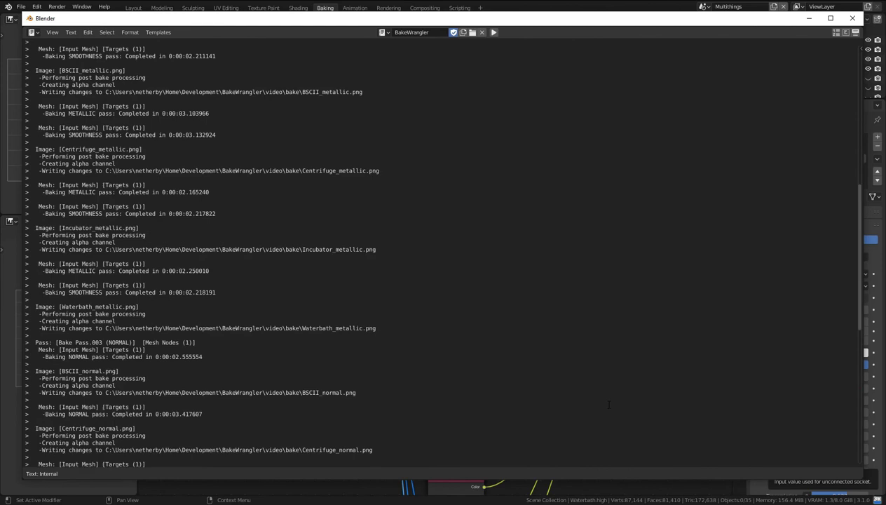
{"action": "scroll", "coordinate": [584, 365], "scroll_direction": "down", "scroll_amount": 5}
{"action": "scroll", "coordinate": [565, 353], "scroll_direction": "down", "scroll_amount": 6}
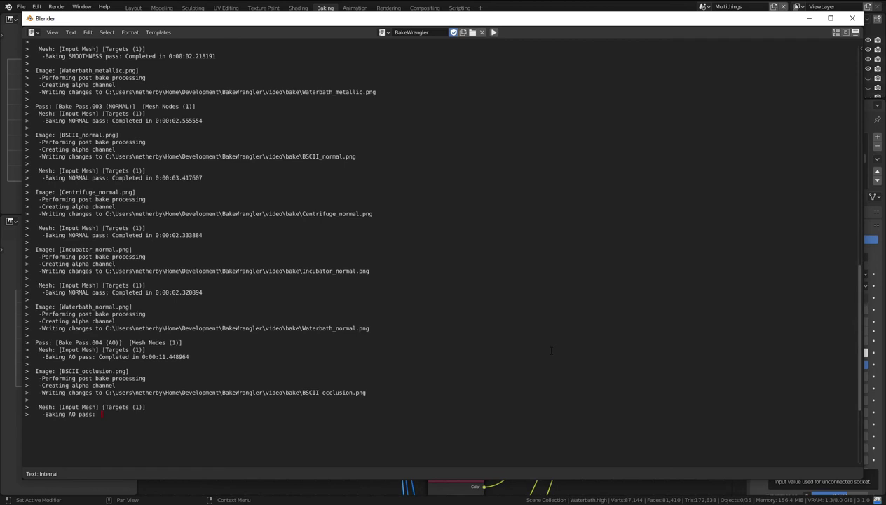
{"action": "key", "text": "alt+Tab"}
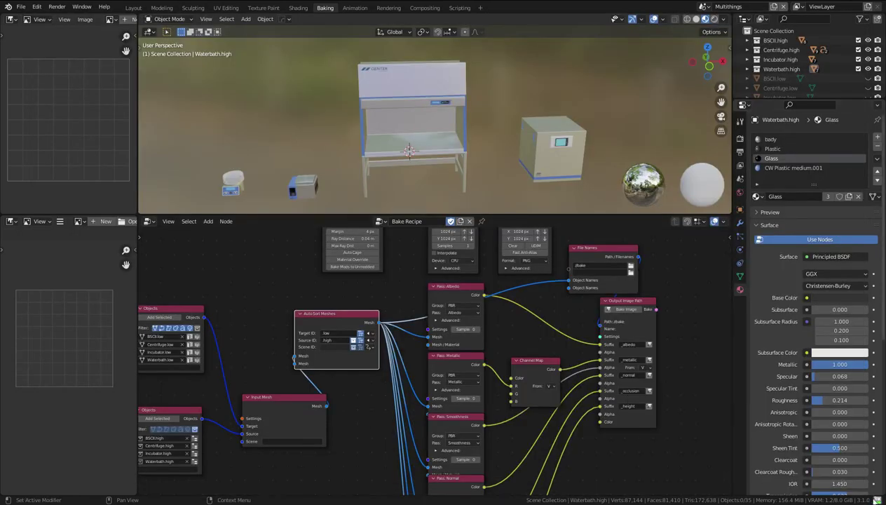